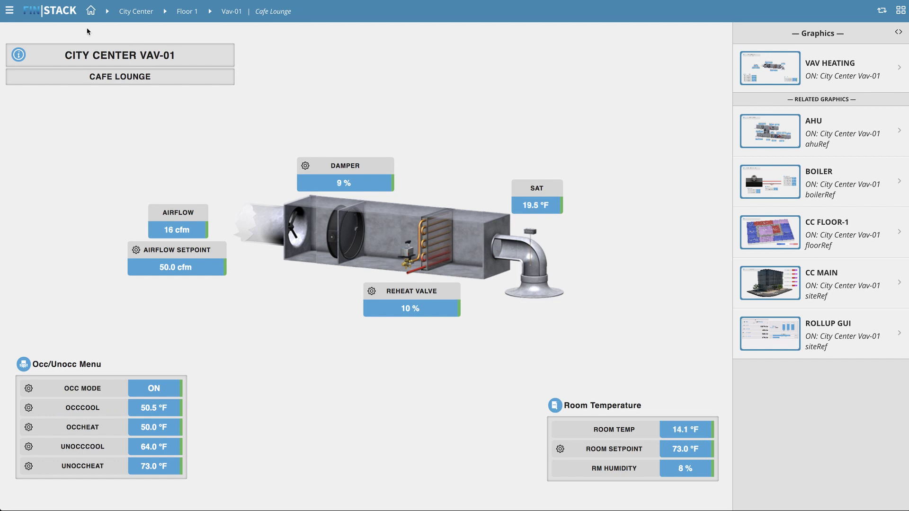
# Show VAV-01's Points panel via Point Graphics and expand the AirFlow trend chart (700–1,000 cfm).
pyautogui.click(9, 11)
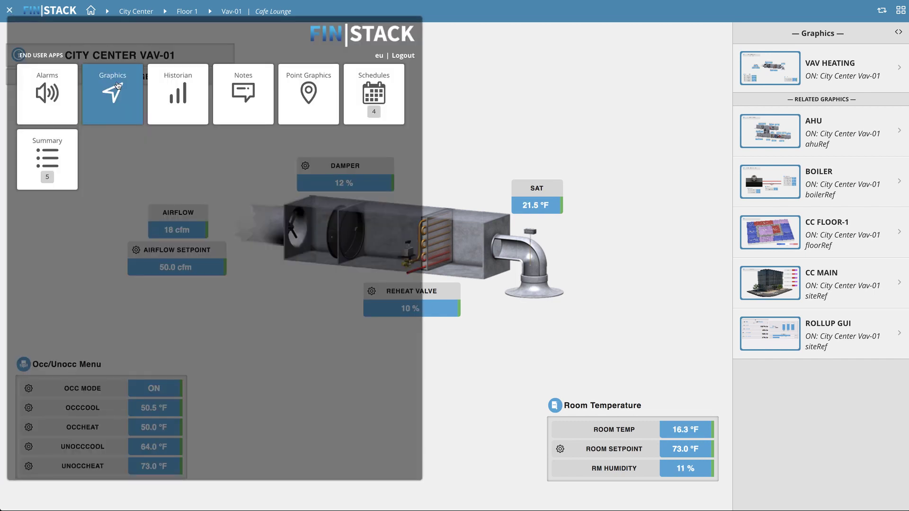
pyautogui.click(307, 106)
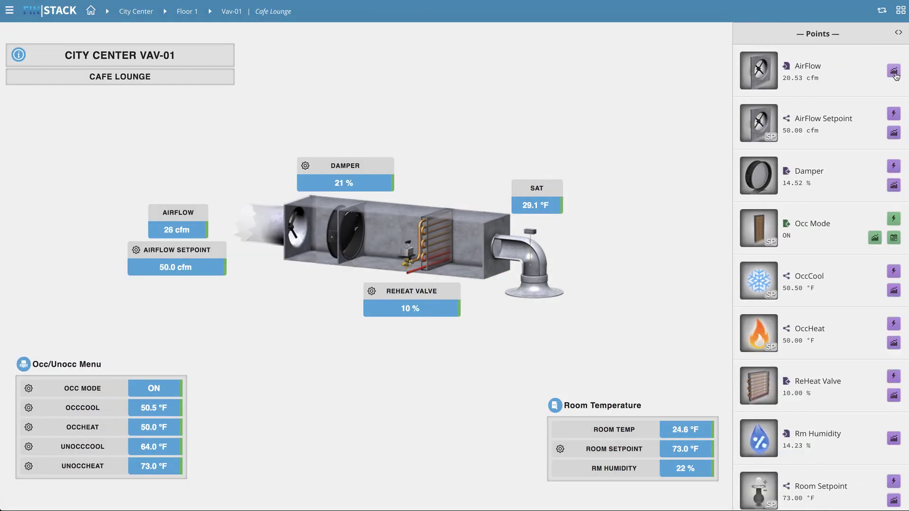
pyautogui.click(894, 72)
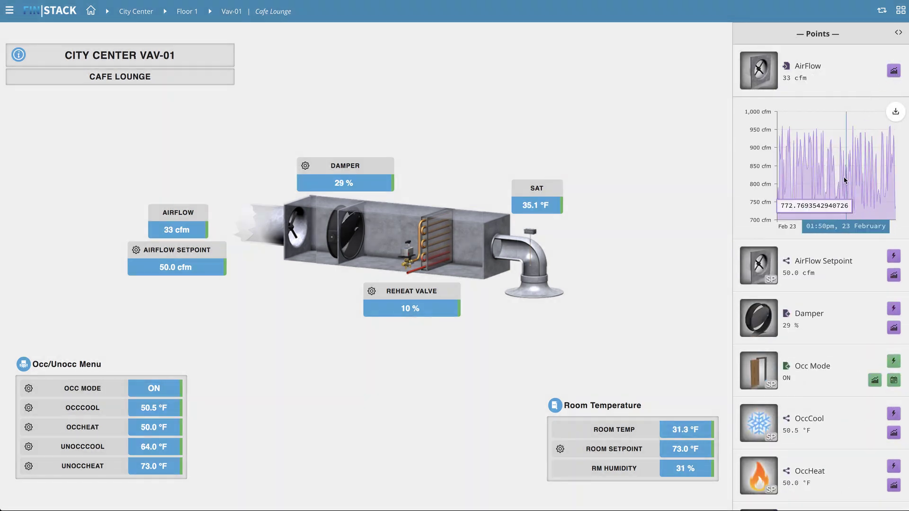
pyautogui.moveTo(828, 178)
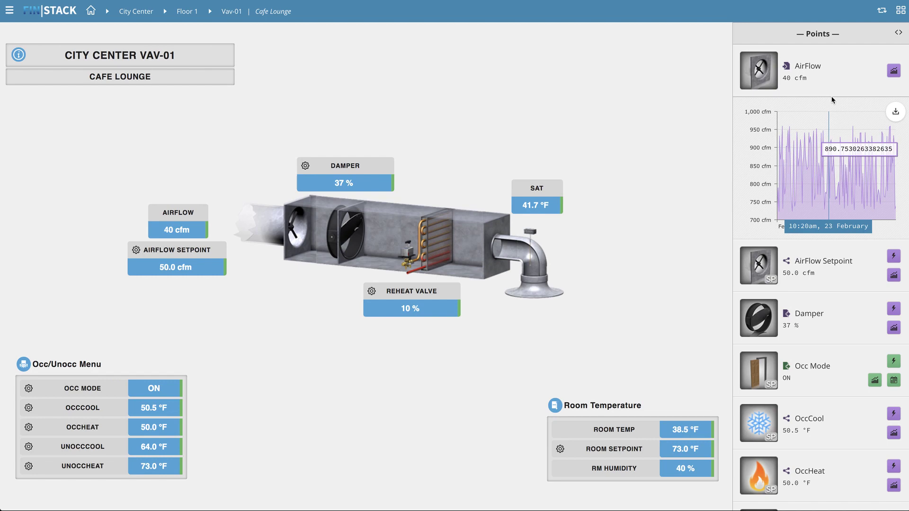
pyautogui.click(895, 108)
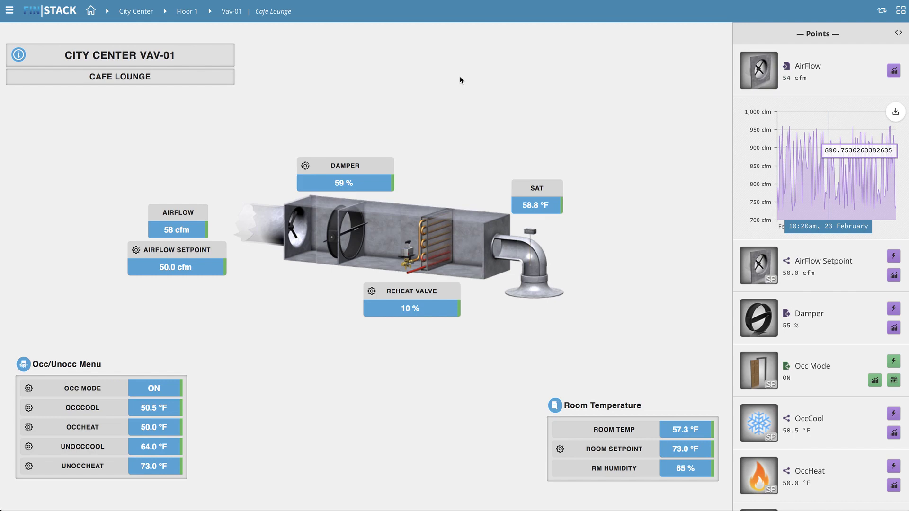
# Chart the City Center VAV-01 Damper history (5–75%), then reopen the End User Apps menu.
pyautogui.click(385, 167)
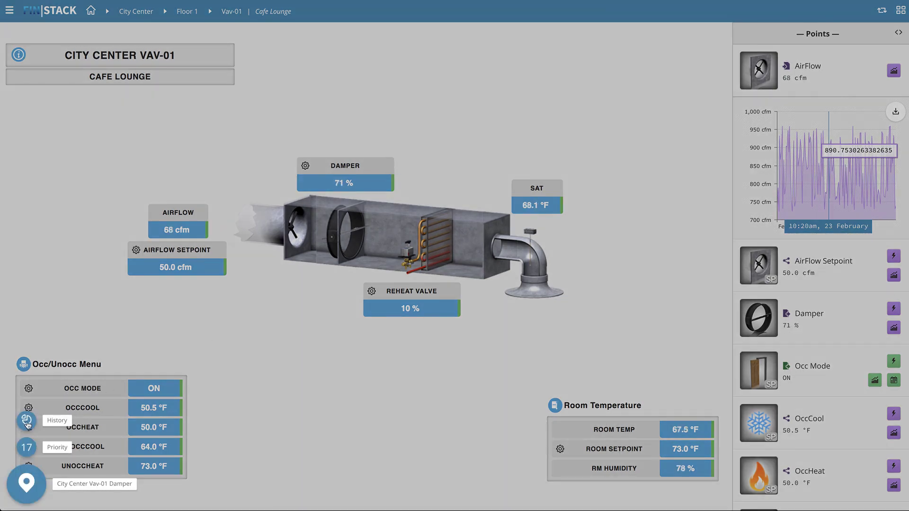
pyautogui.click(27, 422)
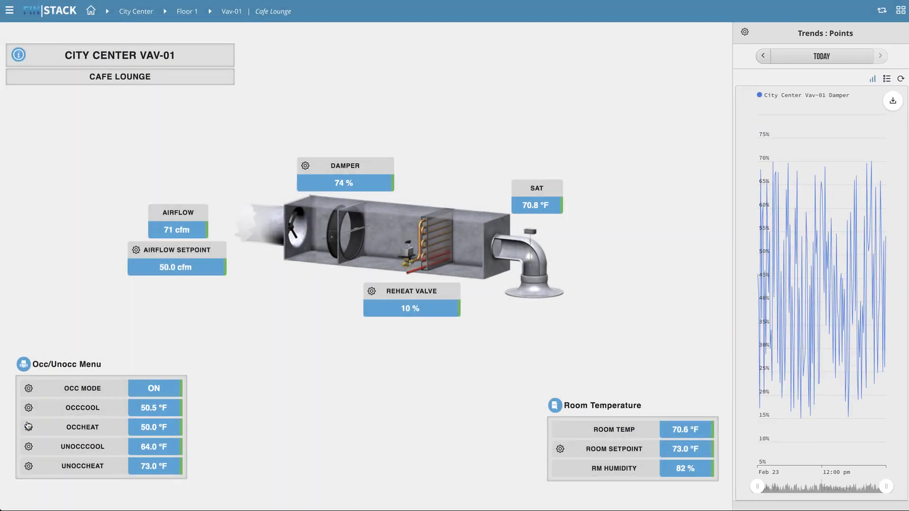
pyautogui.moveTo(814, 350)
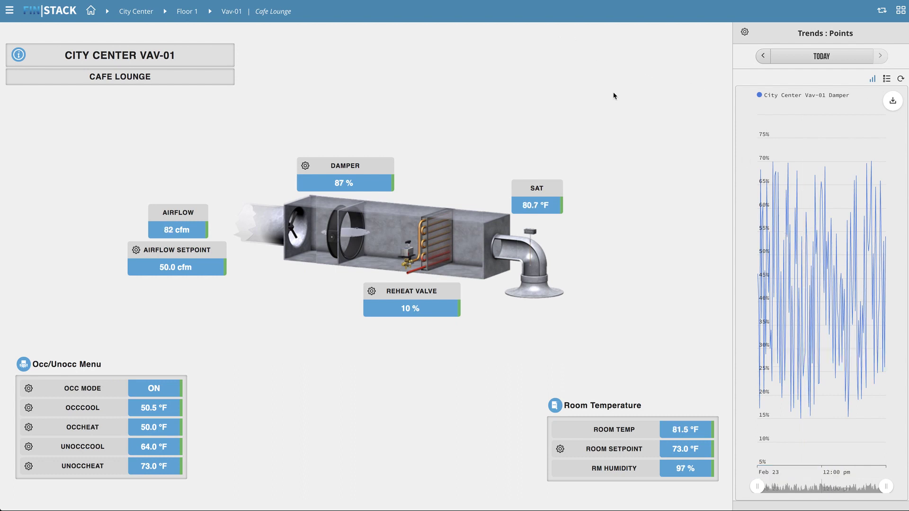
pyautogui.click(11, 10)
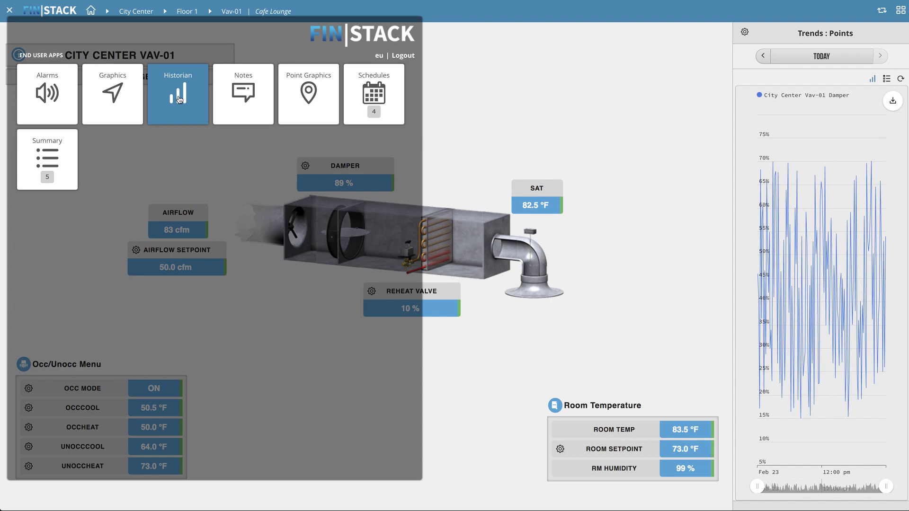
# Review the Historian's Airflow VS Airflow SP chart, then exit back to the Chart views list.
pyautogui.click(179, 98)
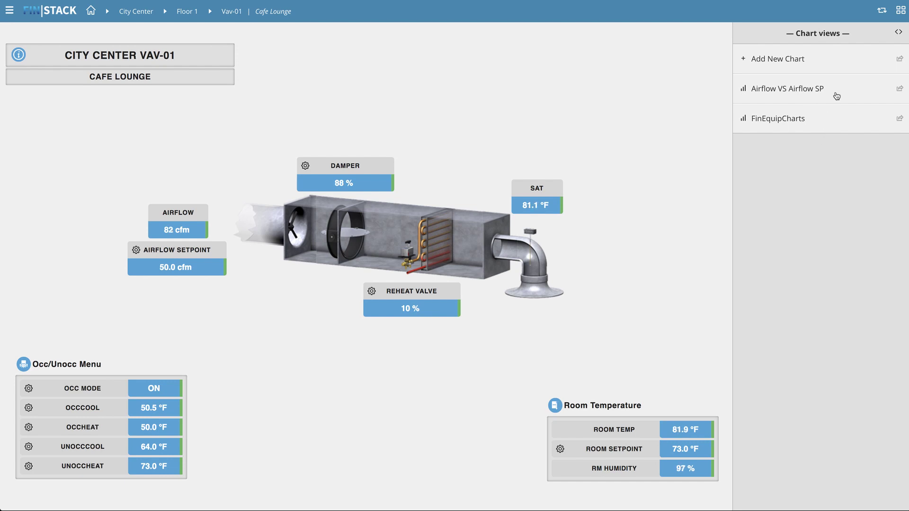
pyautogui.click(795, 90)
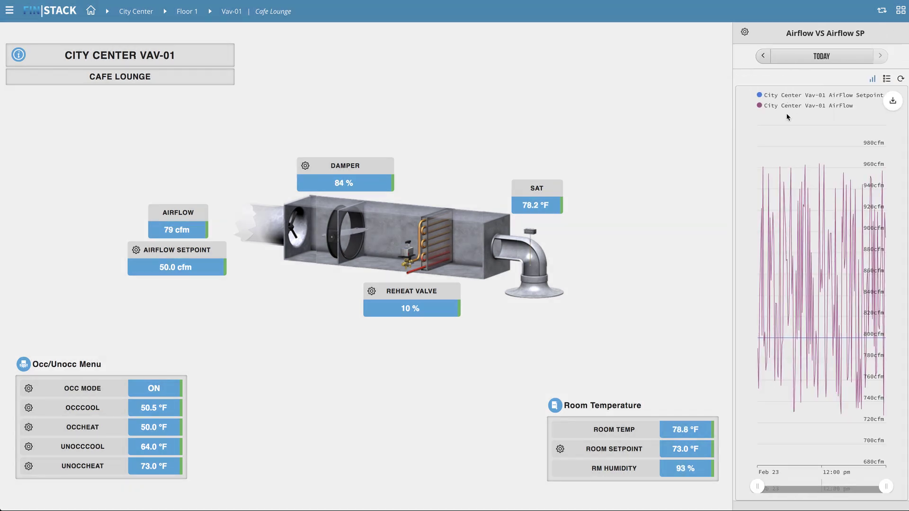
pyautogui.moveTo(799, 226)
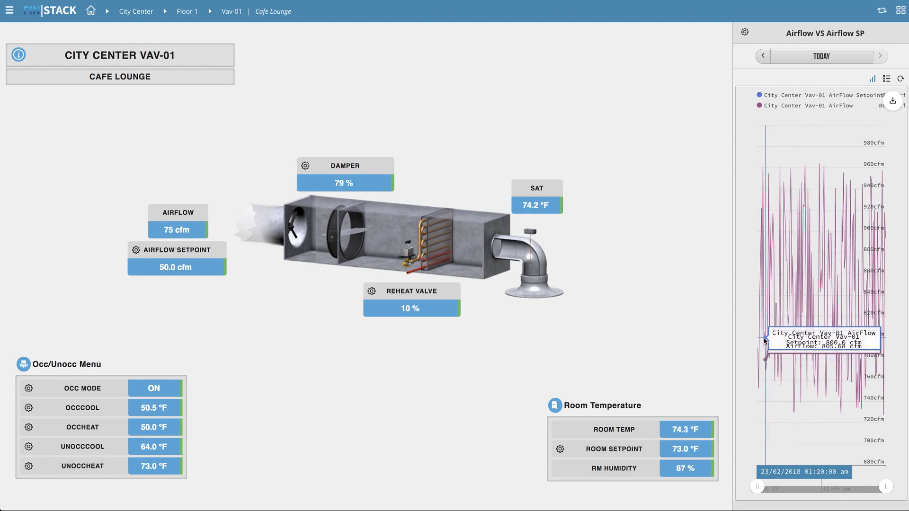
pyautogui.click(745, 32)
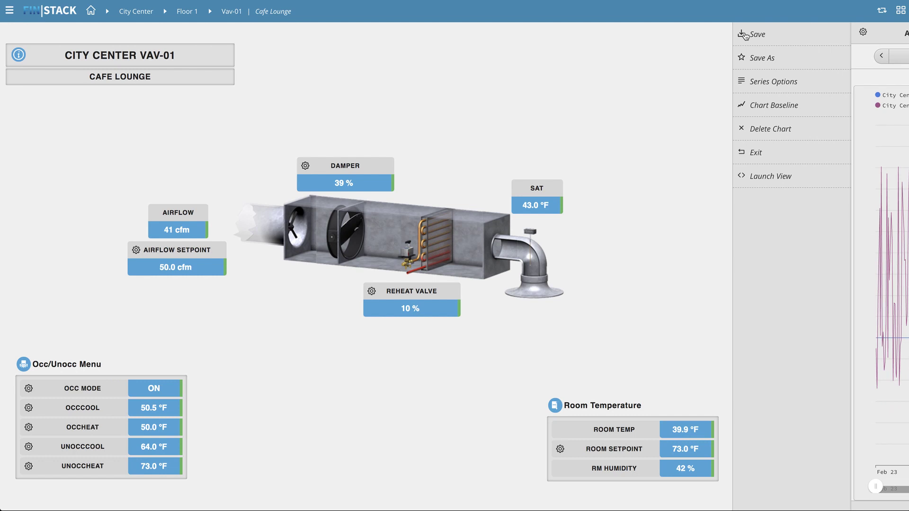
pyautogui.click(786, 155)
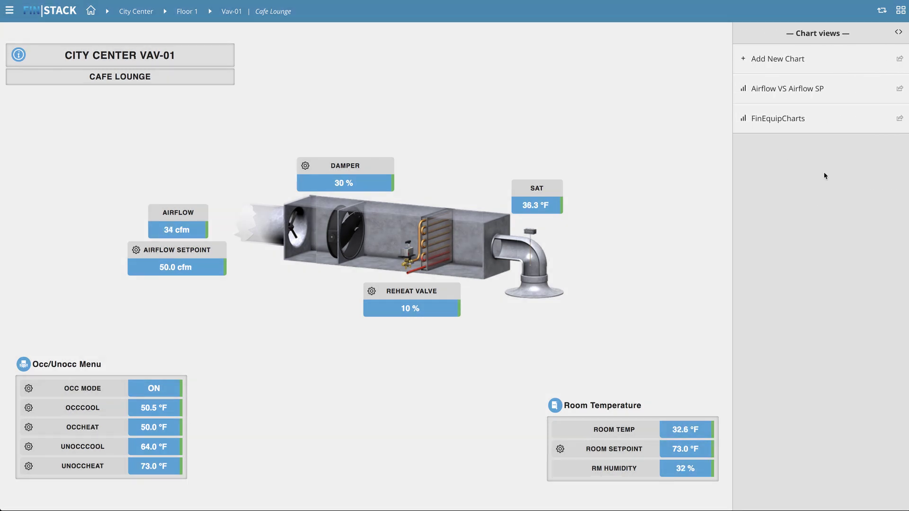
# Add a new relative-scaled chart of Occ Mode, Room Setpoint and Room Temp for VAV-01.
pyautogui.click(813, 65)
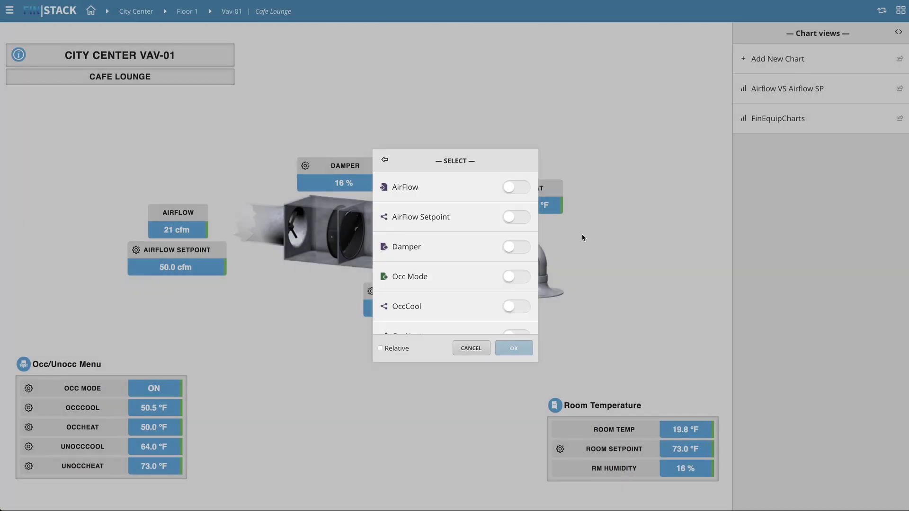
pyautogui.scroll(-1, 520, 251)
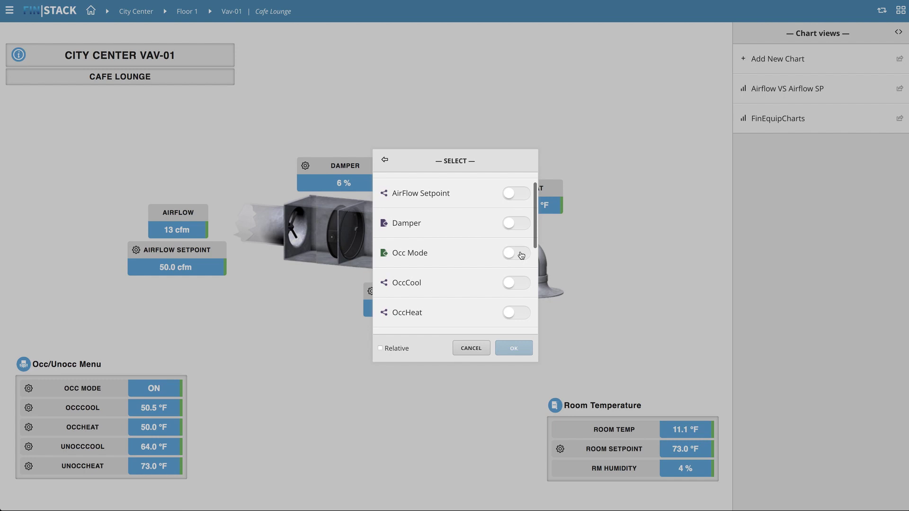
pyautogui.click(521, 255)
pyautogui.scroll(-4, 518, 265)
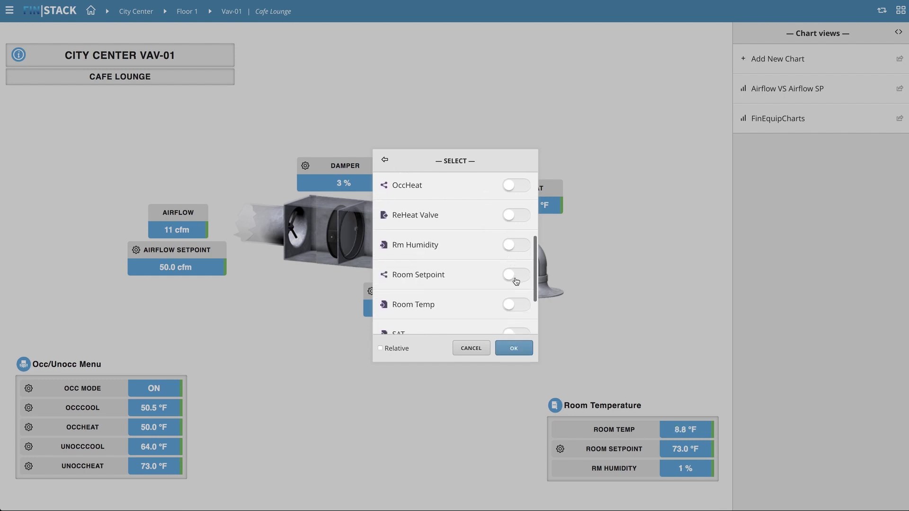
pyautogui.click(516, 281)
pyautogui.click(520, 308)
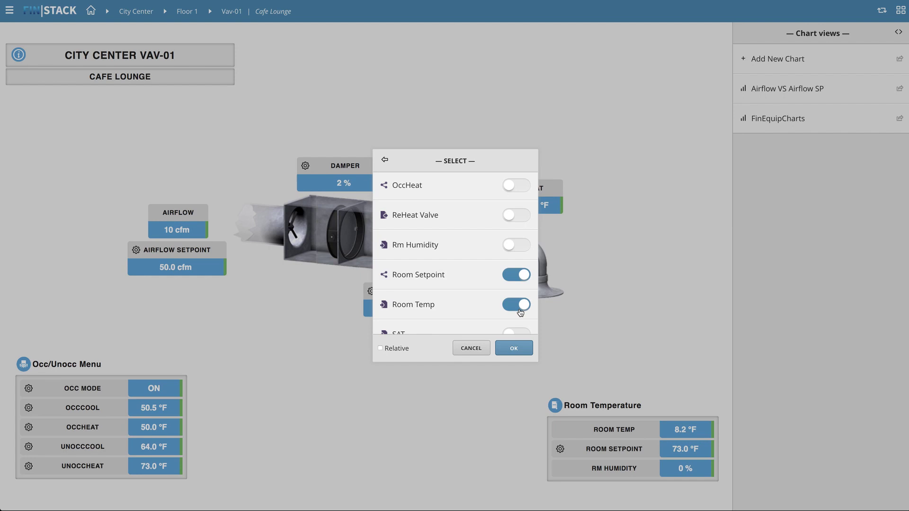
pyautogui.click(381, 348)
pyautogui.click(514, 348)
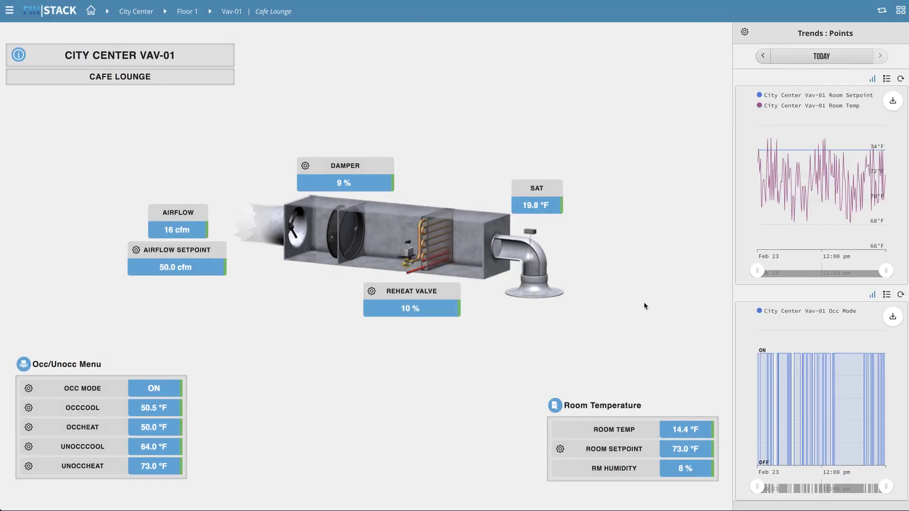
# Launch the trends in a full-size view and drag the range handles to cover the whole day.
pyautogui.click(745, 32)
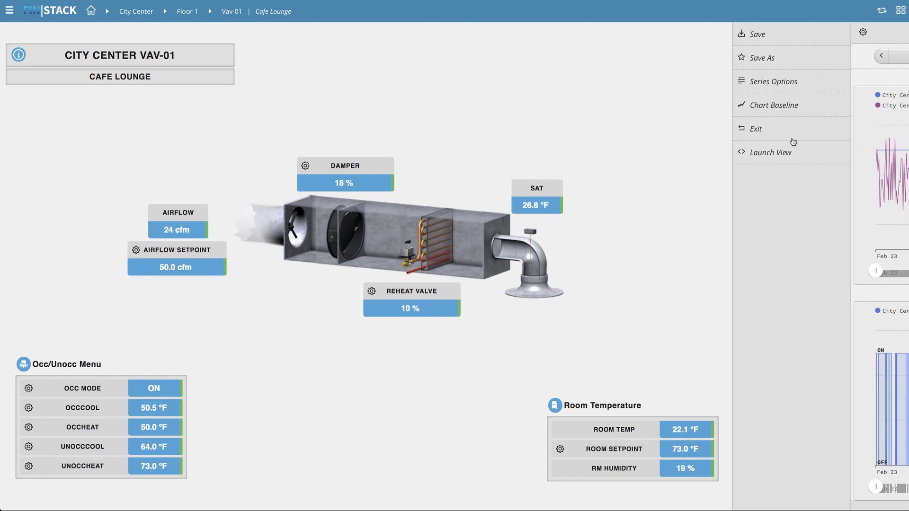
pyautogui.click(783, 162)
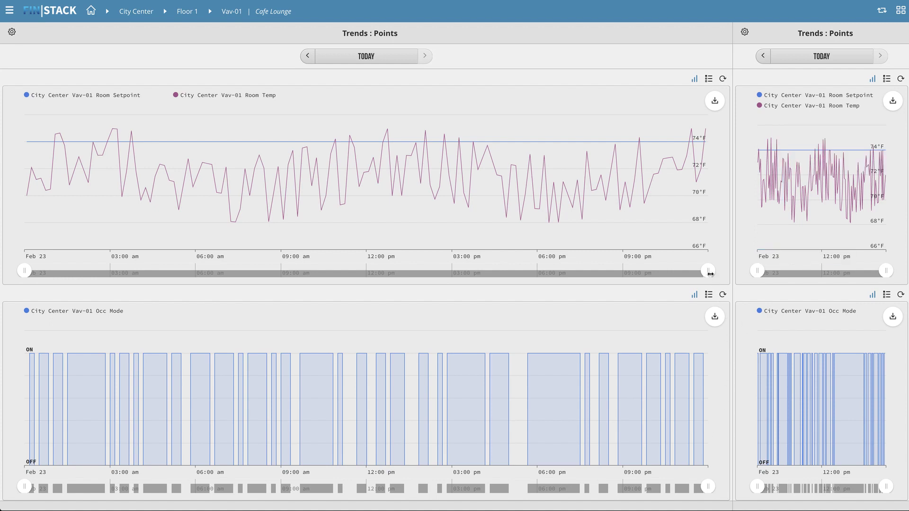
pyautogui.moveTo(701, 273); pyautogui.dragTo(443, 275)
pyautogui.moveTo(479, 271); pyautogui.dragTo(709, 271)
pyautogui.moveTo(375, 271); pyautogui.dragTo(24, 270)
# Switch the Room Setpoint and Room Temp display from the table back to a chart.
pyautogui.click(709, 79)
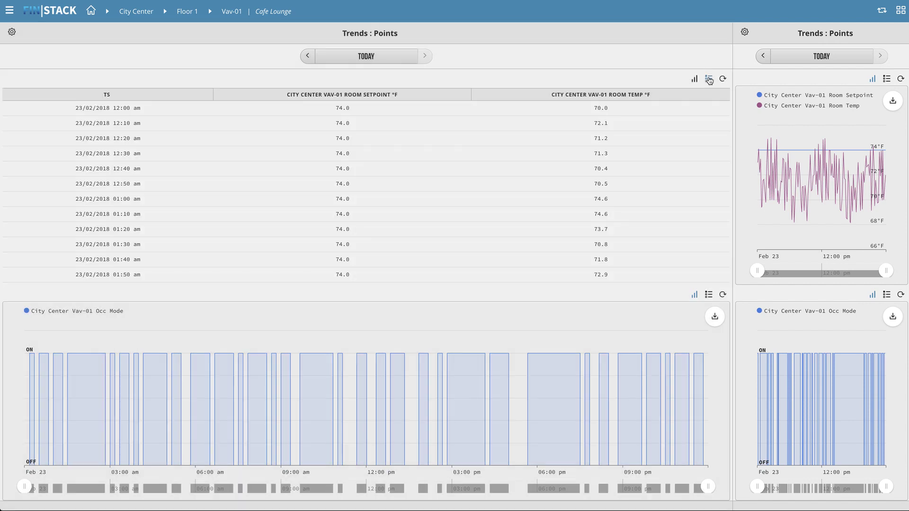
pyautogui.scroll(-9, 609, 146)
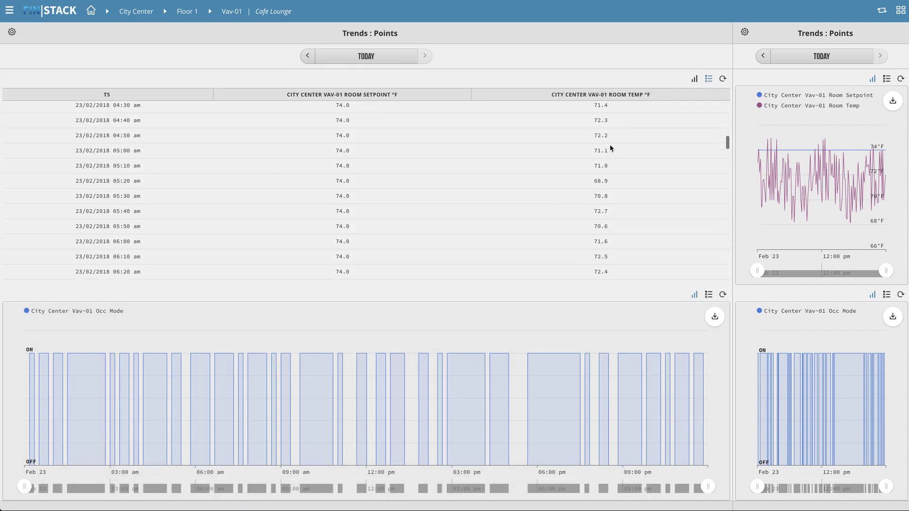
pyautogui.click(694, 79)
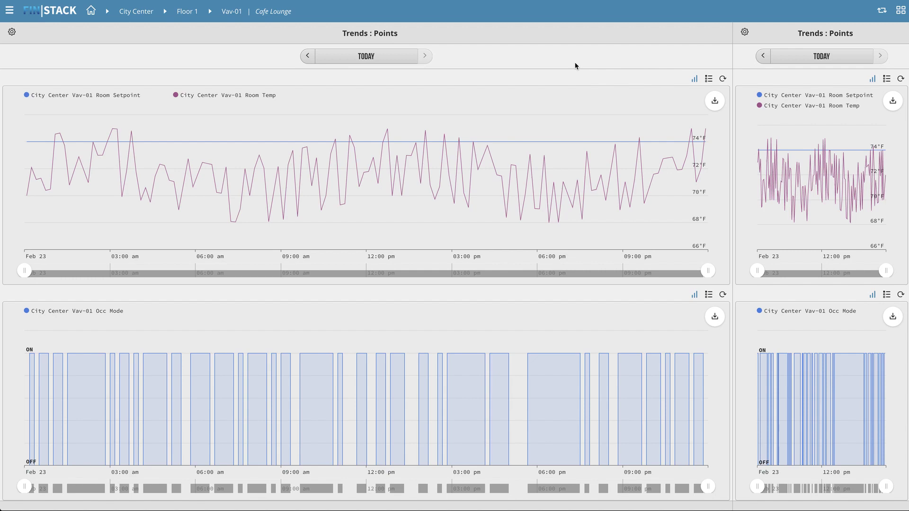
# Change the trend date range from TODAY to THIS MONTH, covering February.
pyautogui.click(401, 56)
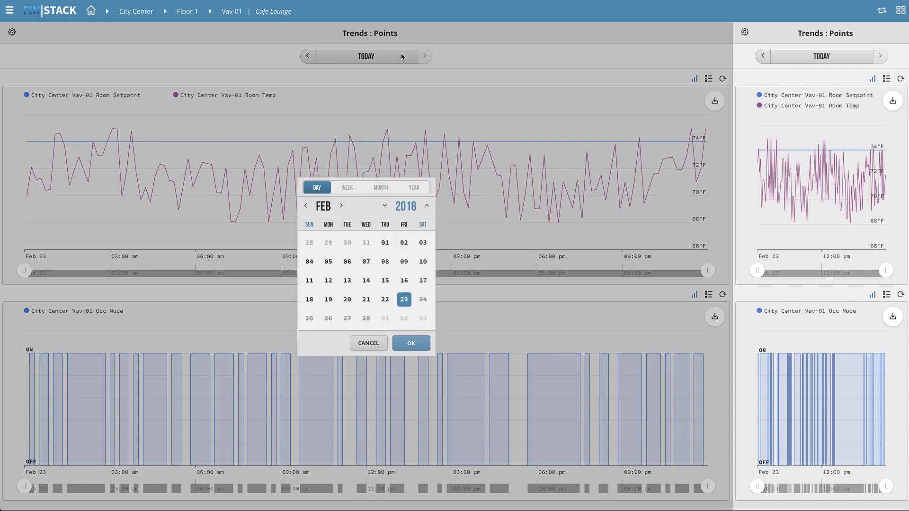
pyautogui.click(360, 192)
pyautogui.click(407, 343)
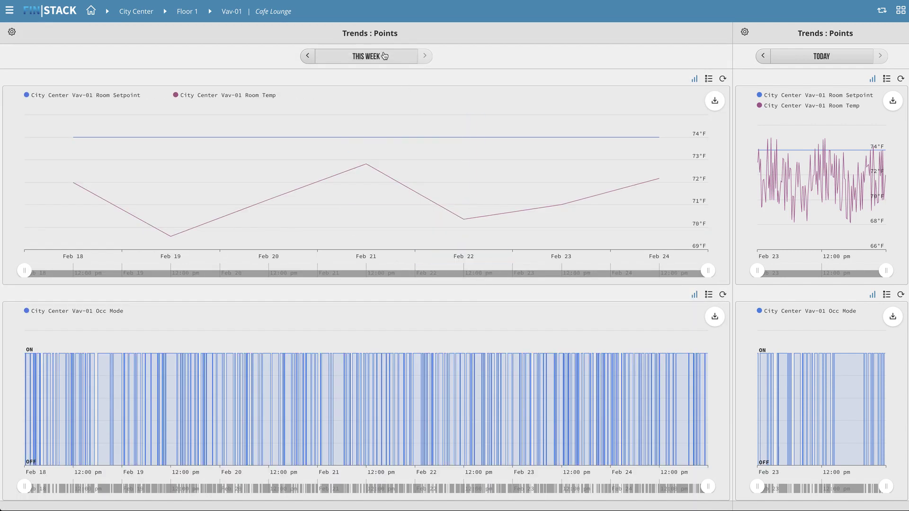
pyautogui.click(384, 56)
pyautogui.click(384, 222)
pyautogui.click(425, 311)
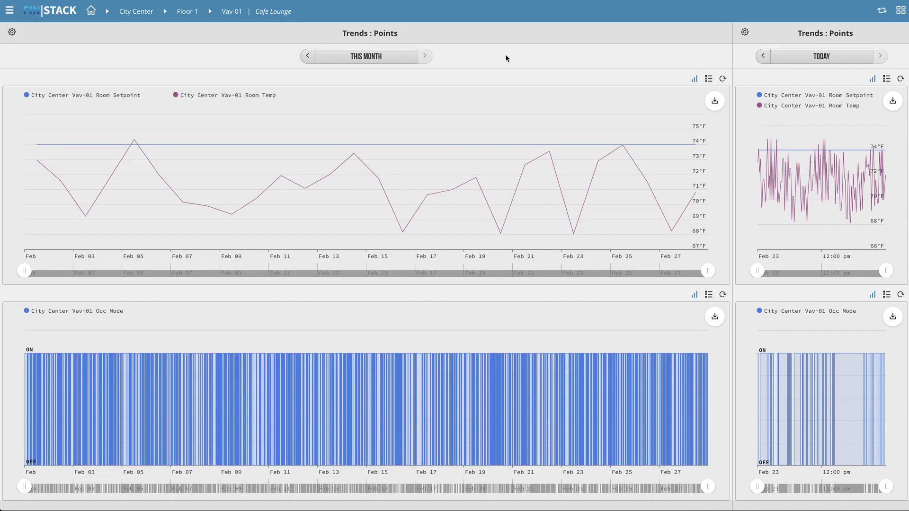
# Add a JAN 2018 Chart Baseline overlay to the Room Setpoint, Room Temp and Occ Mode charts.
pyautogui.click(11, 32)
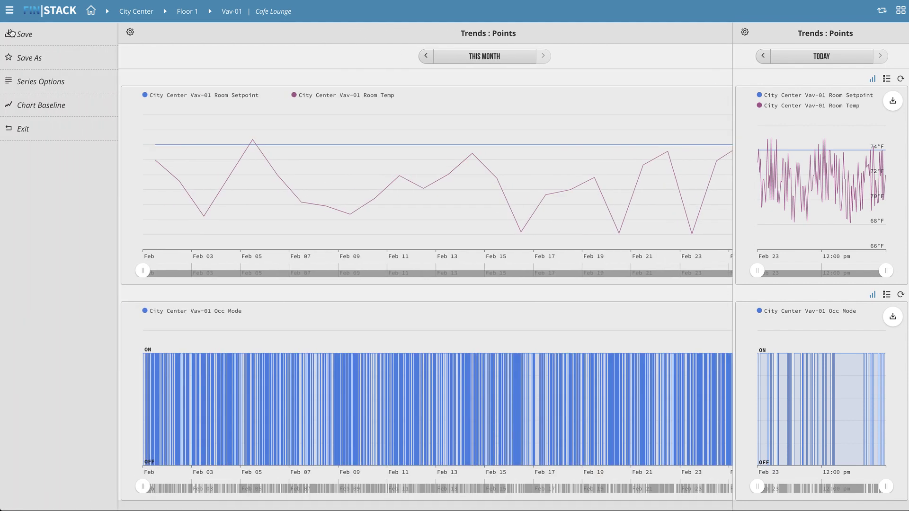
pyautogui.click(67, 108)
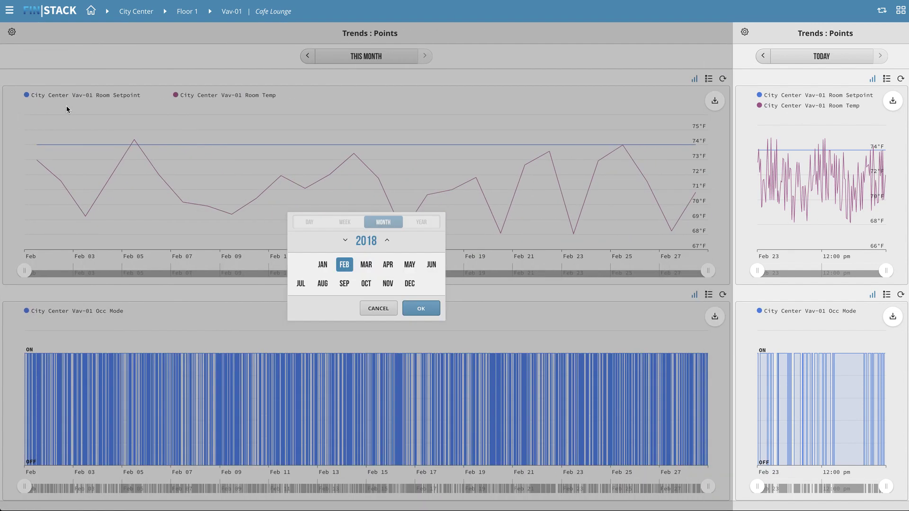
pyautogui.click(323, 265)
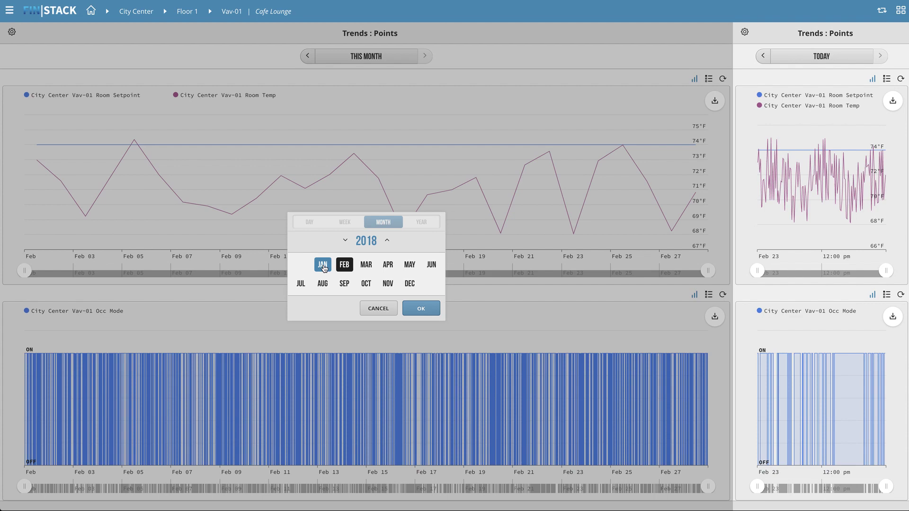
pyautogui.click(414, 308)
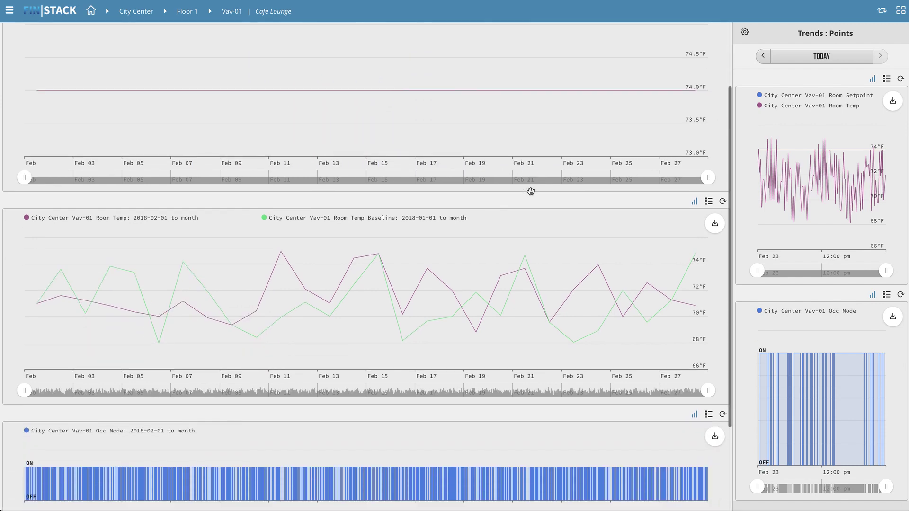
pyautogui.scroll(-1, 530, 191)
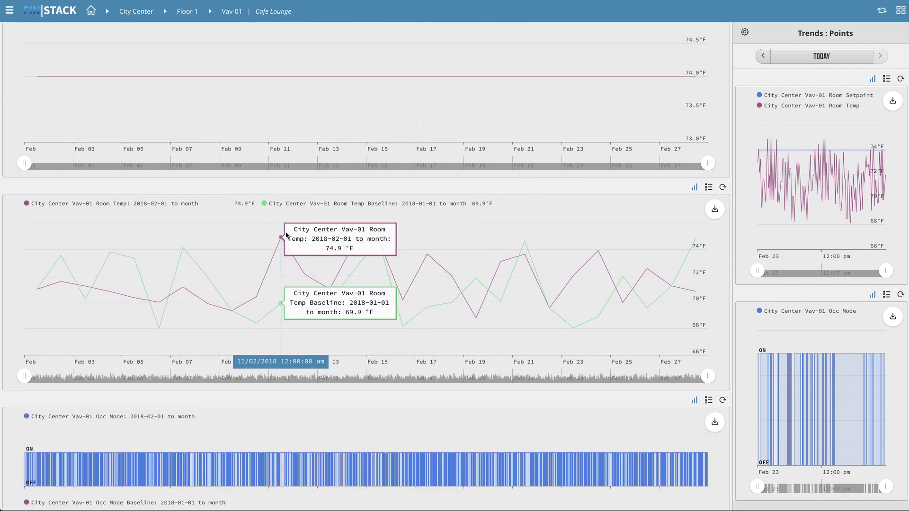
pyautogui.scroll(-2, 286, 235)
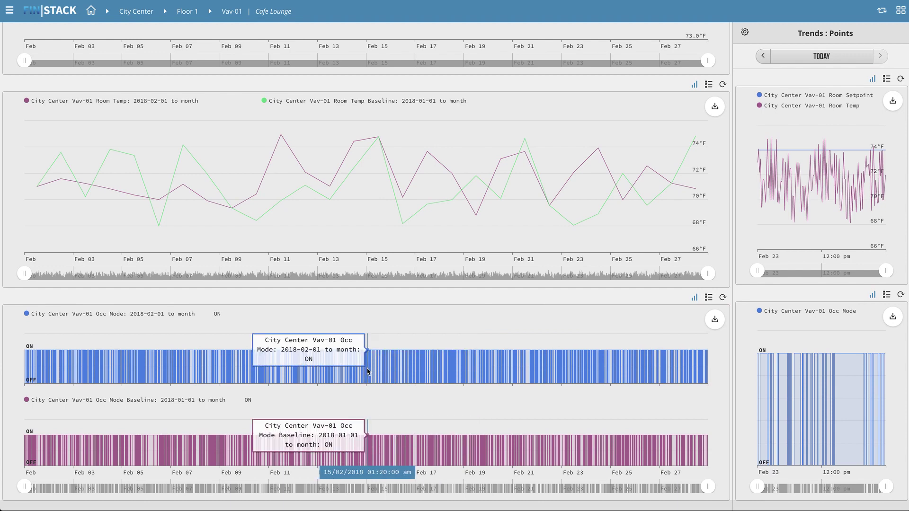
pyautogui.scroll(5, 450, 324)
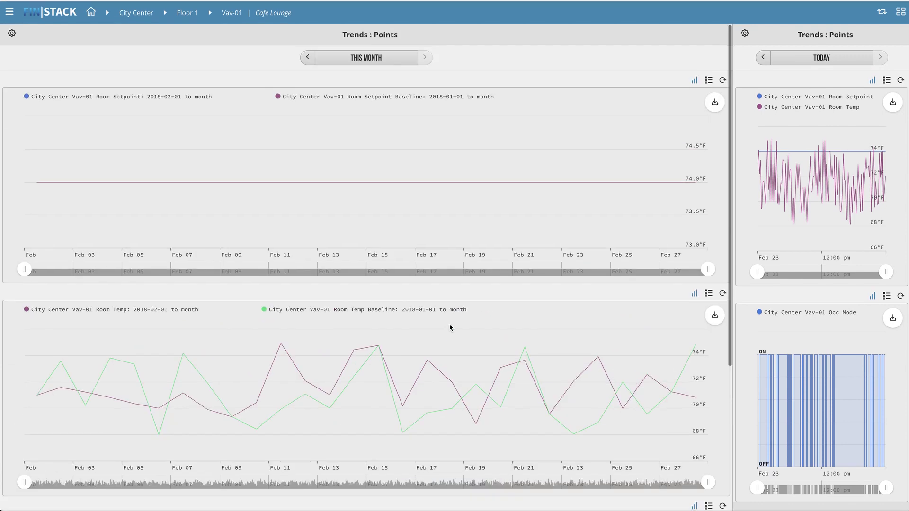
# In Series Options, set Graph Type to Area for Room Setpoint and Setpoint Baseline, then apply.
pyautogui.click(12, 32)
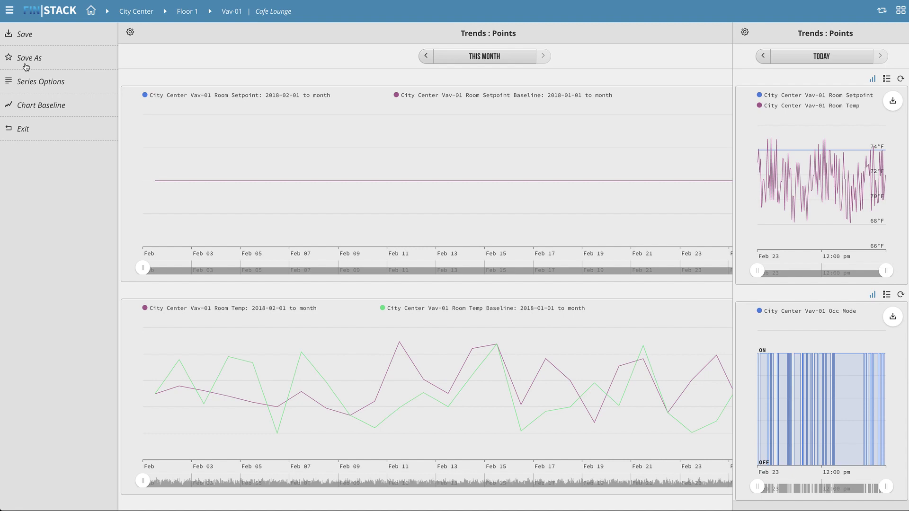
pyautogui.click(54, 81)
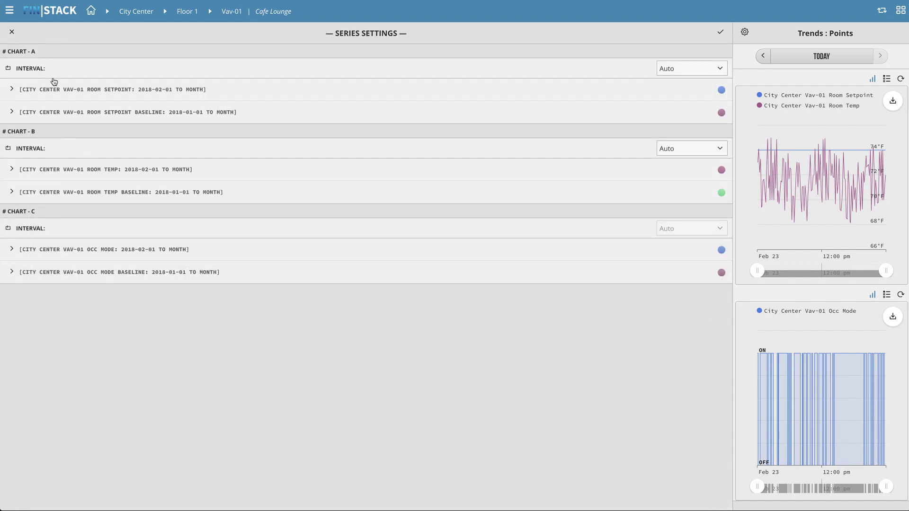
pyautogui.click(72, 100)
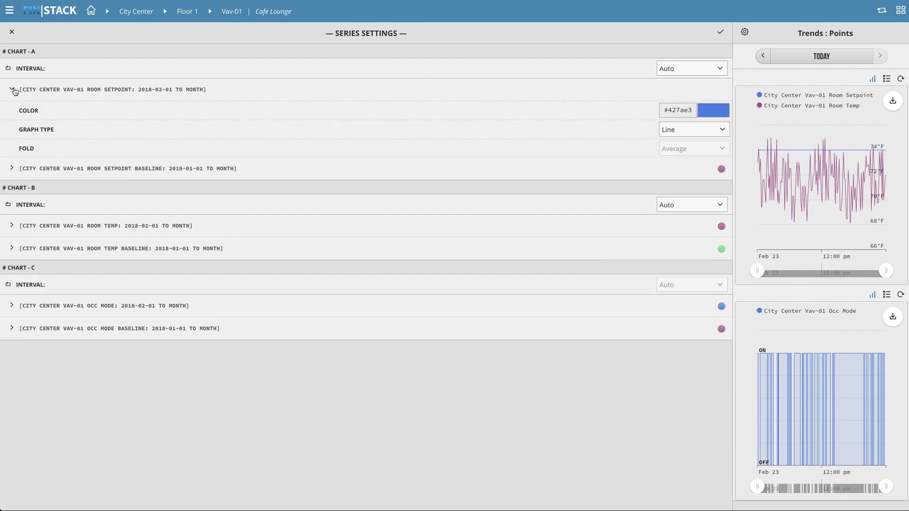
pyautogui.click(715, 132)
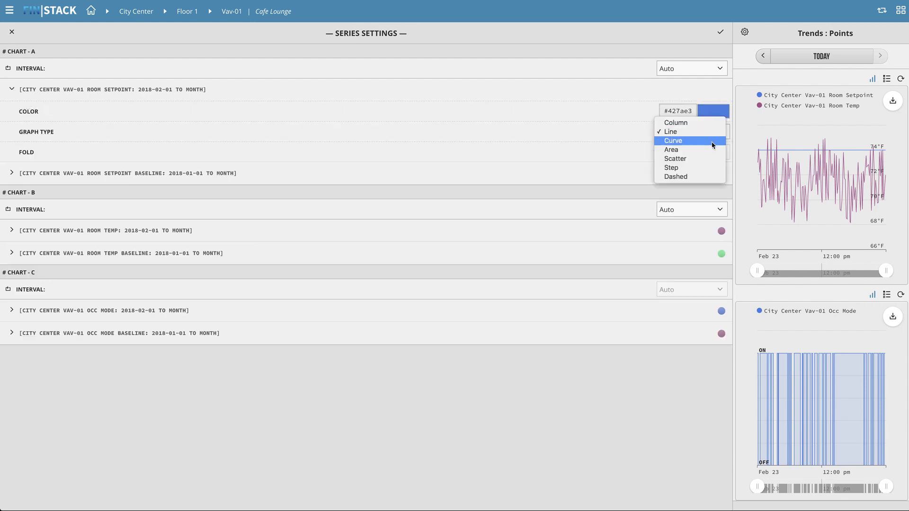
pyautogui.click(711, 148)
pyautogui.click(24, 182)
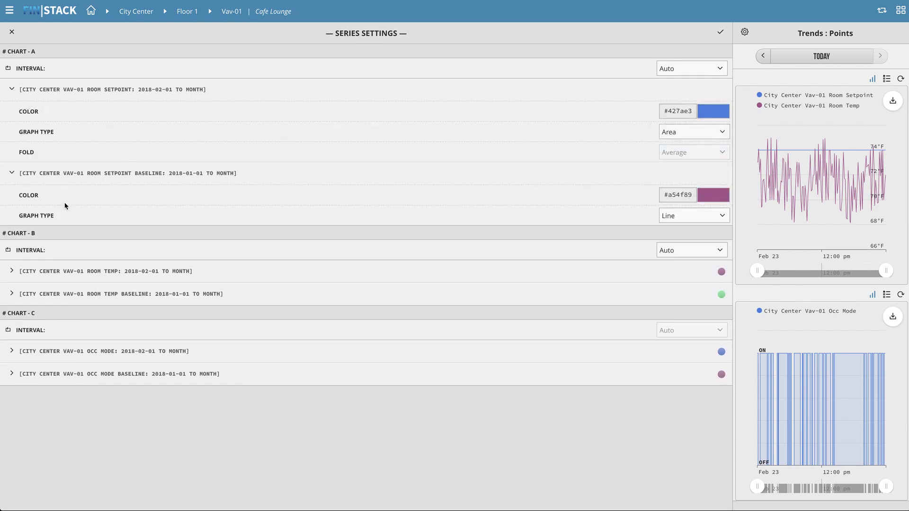
pyautogui.click(708, 215)
pyautogui.click(694, 233)
pyautogui.click(700, 69)
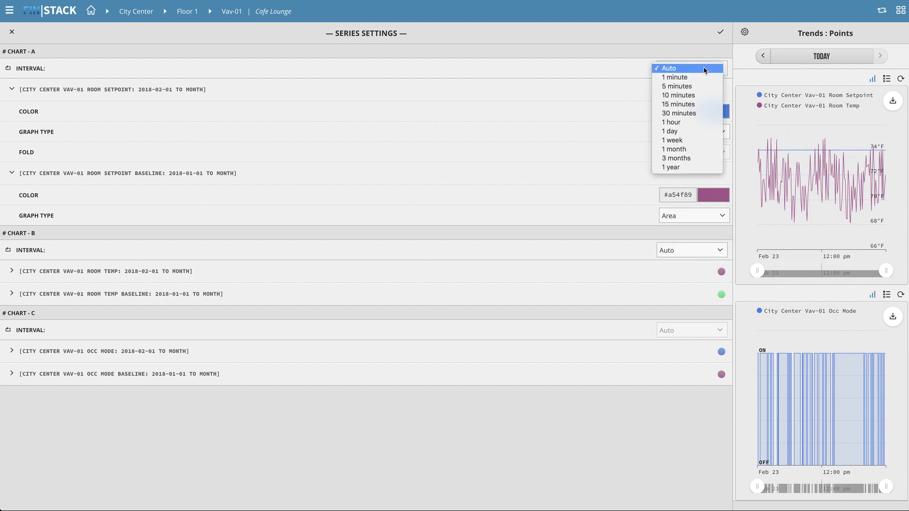
pyautogui.click(627, 121)
pyautogui.click(720, 32)
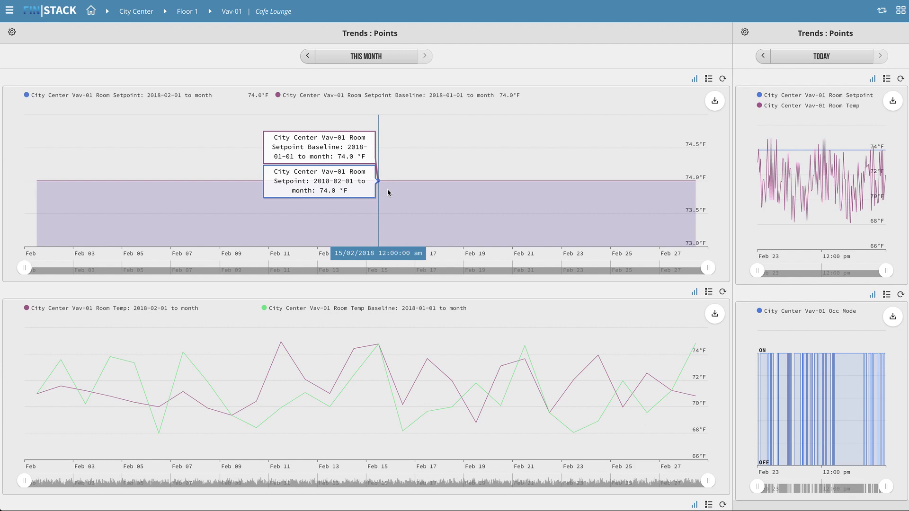
# Export the February Room Temp vs January baseline chart as PDF, opening charts (3).pdf.
pyautogui.scroll(-5, 578, 197)
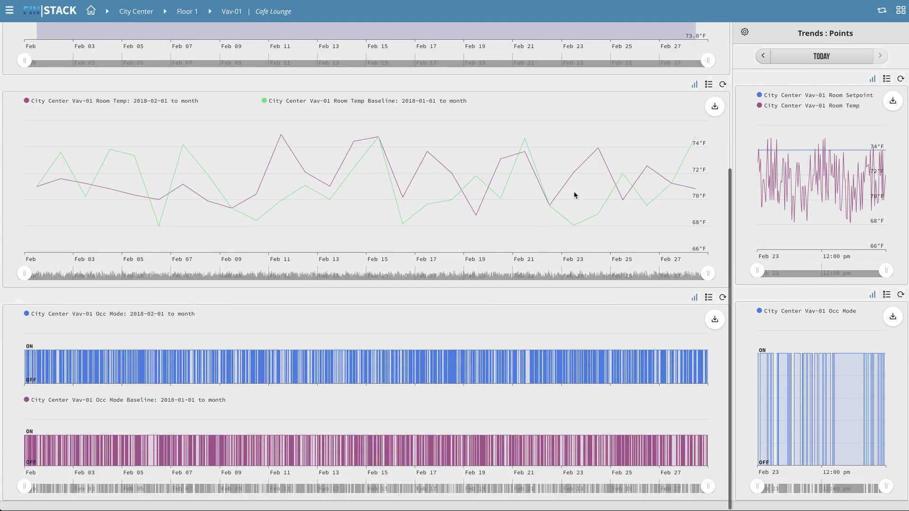
pyautogui.scroll(5, 574, 195)
pyautogui.click(718, 108)
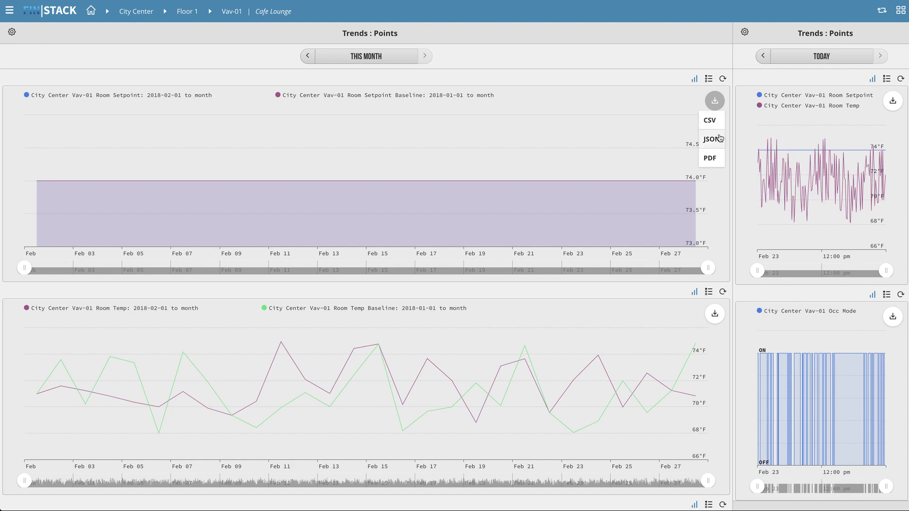
pyautogui.click(712, 158)
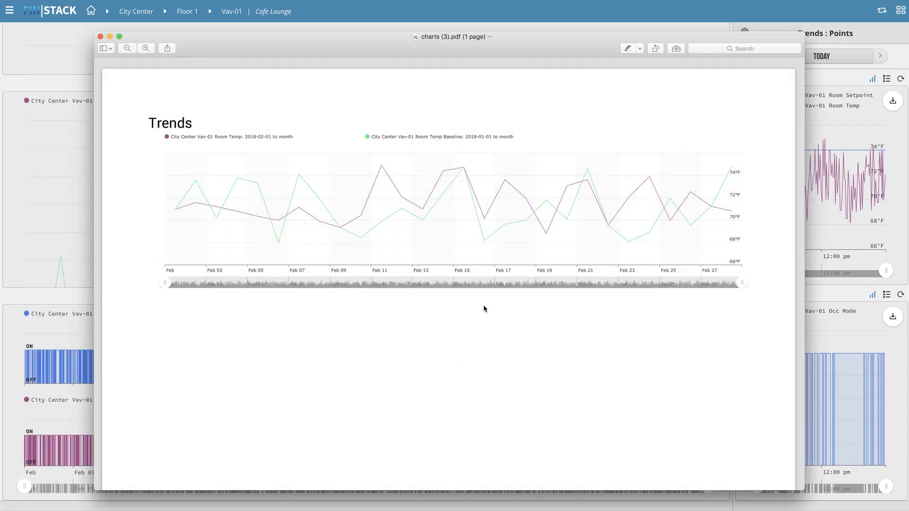
# Close the charts (3).pdf preview with Cmd+W.
pyautogui.press('super+w')
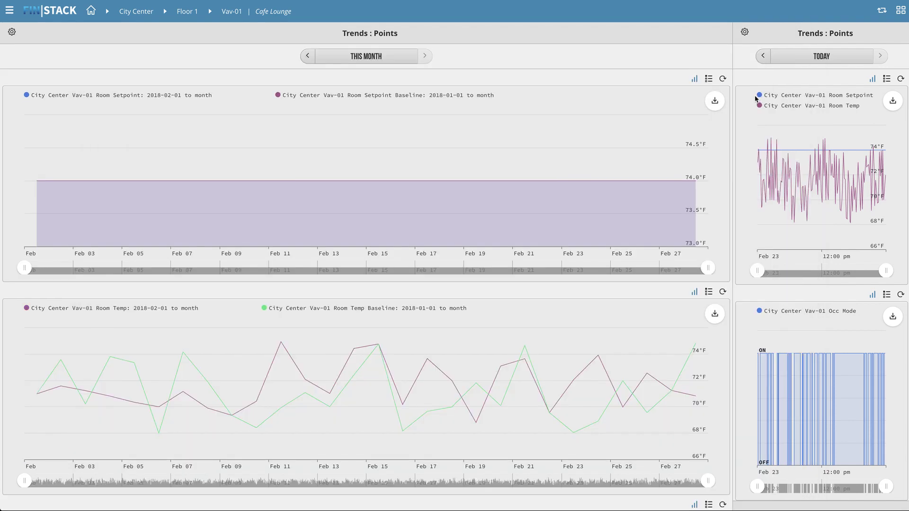